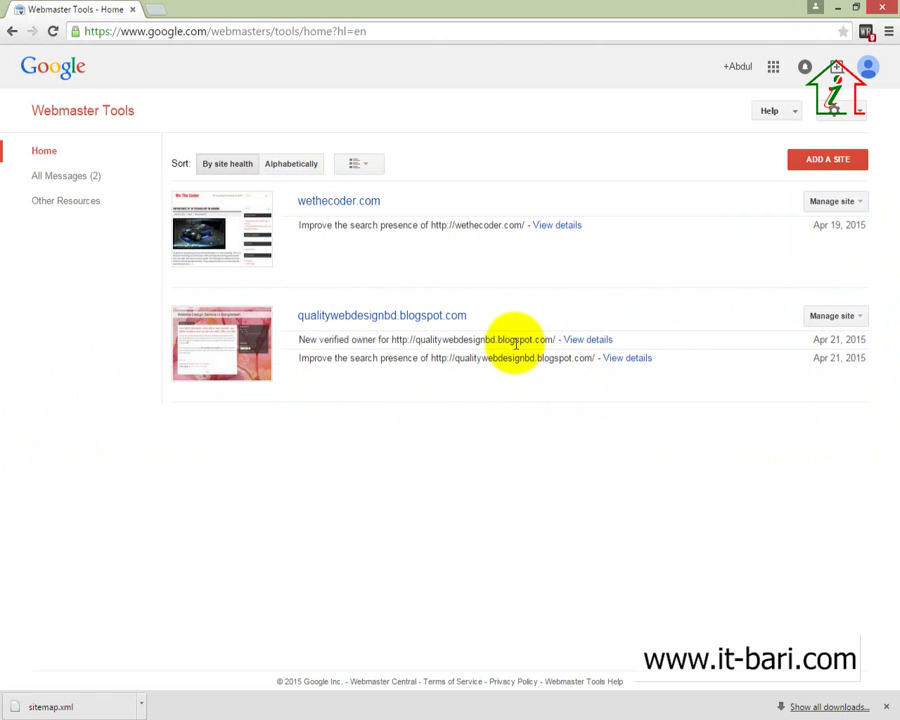
Open the wethecoder.com dashboard and review its crawl errors, search queries and sitemaps status
click(366, 206)
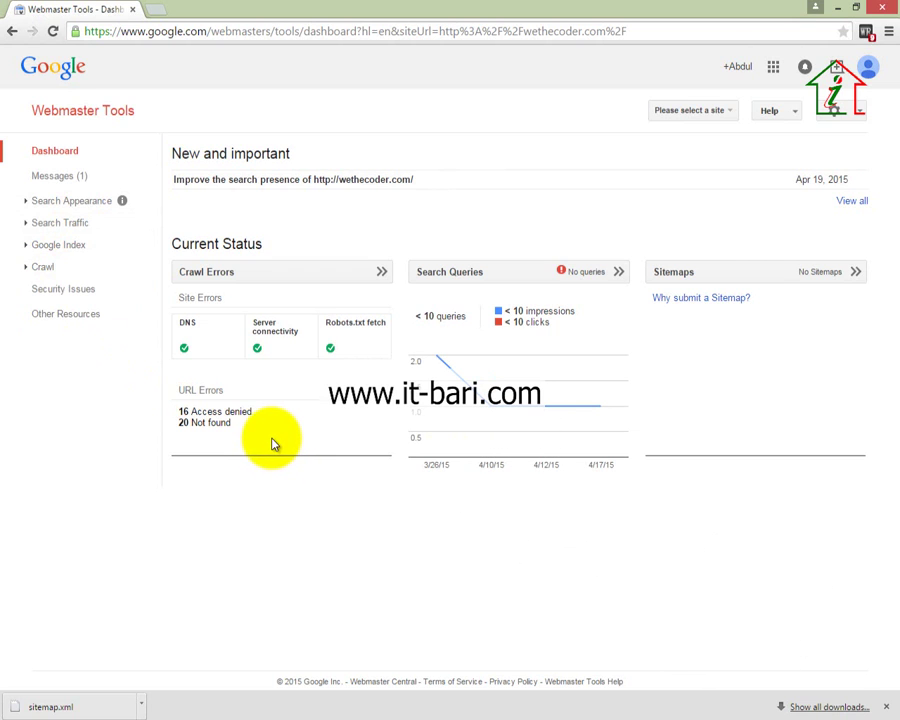
mouse_move(130, 228)
mouse_down()
mouse_move(552, 512)
mouse_move(644, 530)
mouse_move(643, 540)
mouse_up()
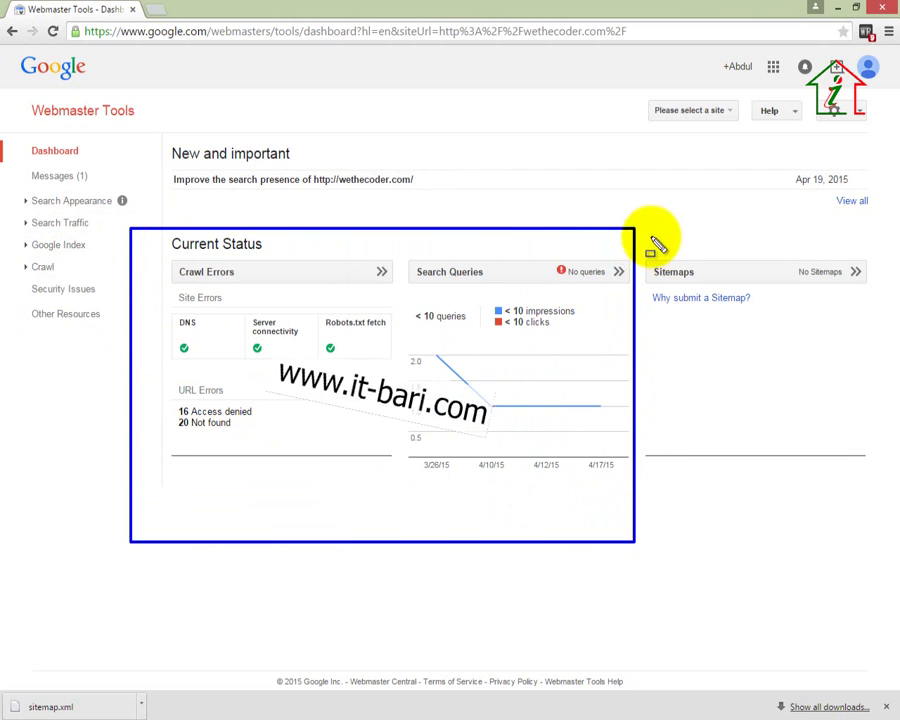
mouse_move(643, 228)
mouse_down()
mouse_move(776, 460)
mouse_move(876, 518)
mouse_move(896, 552)
mouse_move(898, 540)
mouse_up()
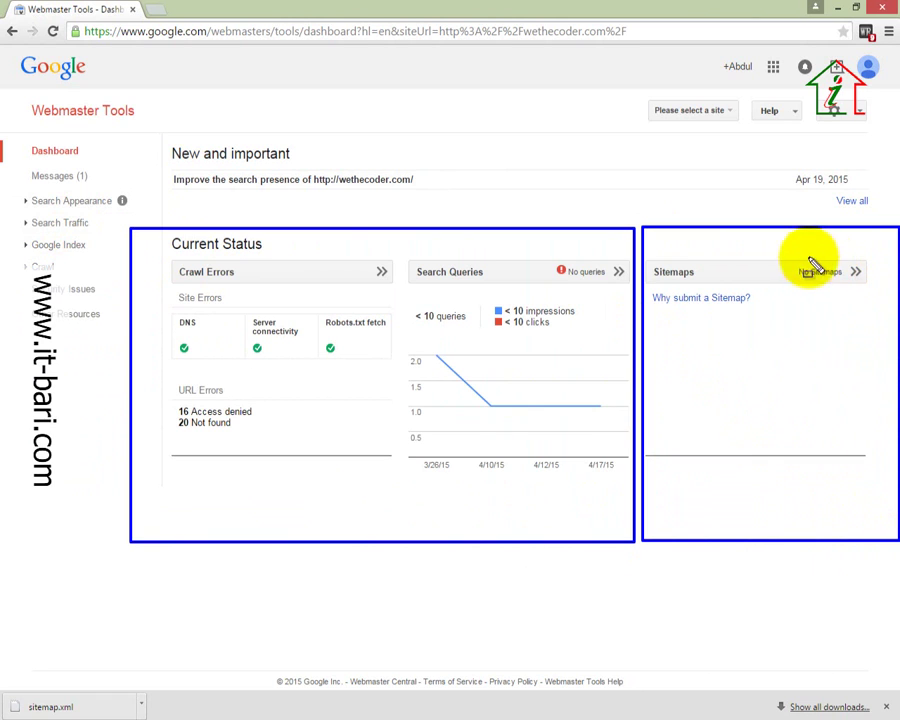
mouse_move(784, 244)
mouse_down()
mouse_move(834, 288)
mouse_move(869, 298)
mouse_up()
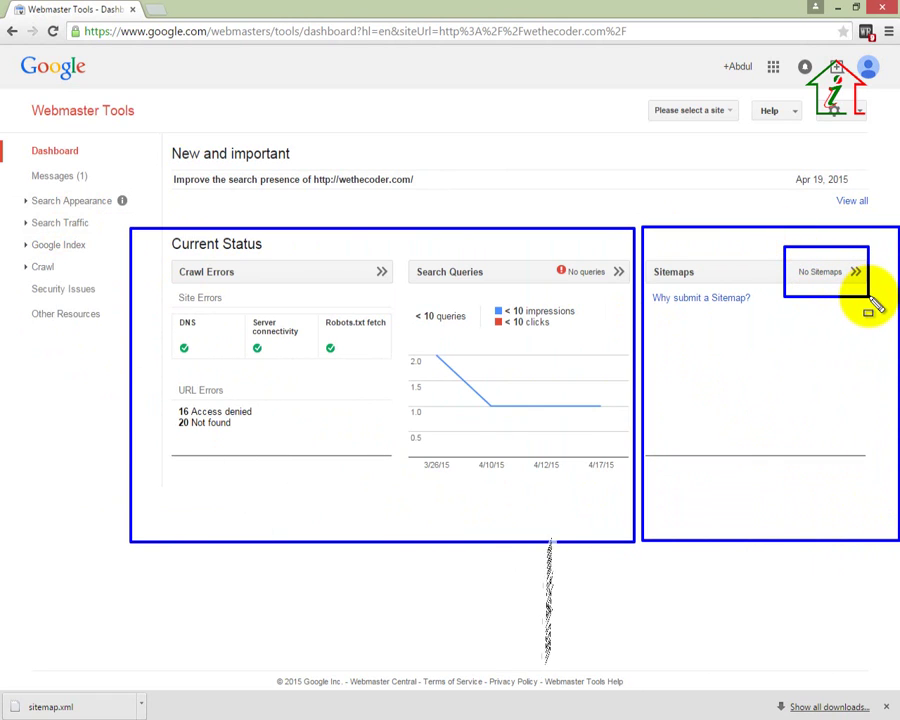
key(Escape)
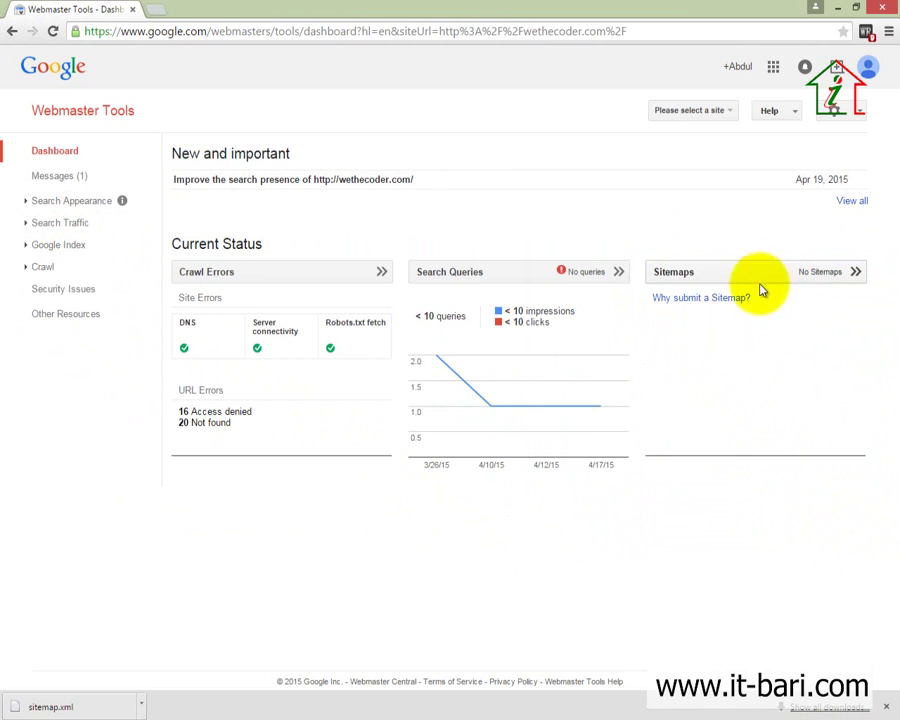
Submit sitemap.xml as a new sitemap for wethecoder.com from the site's Sitemaps page
click(827, 274)
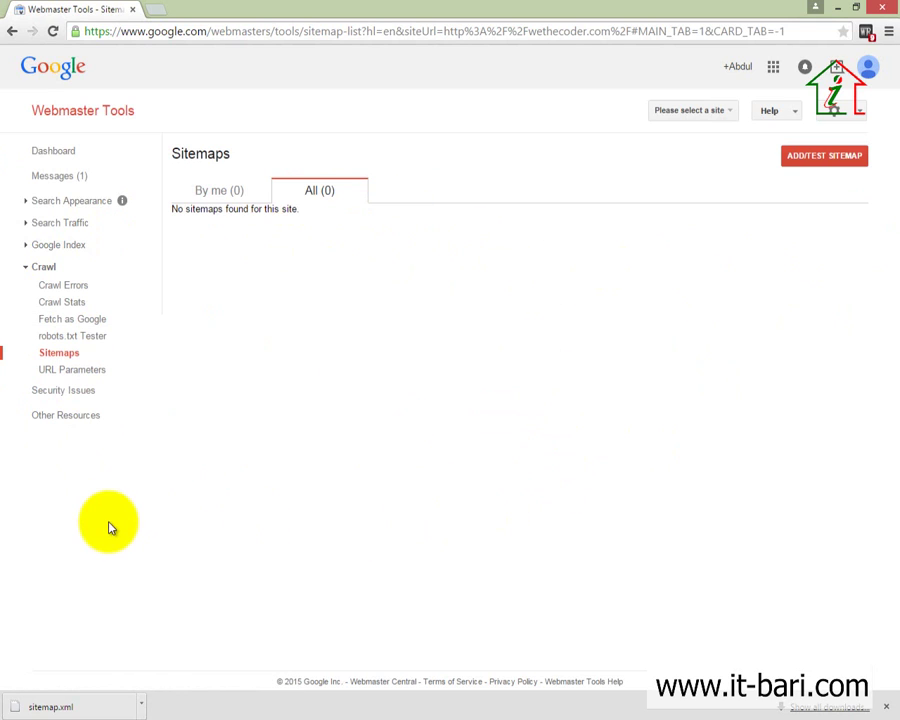
click(816, 165)
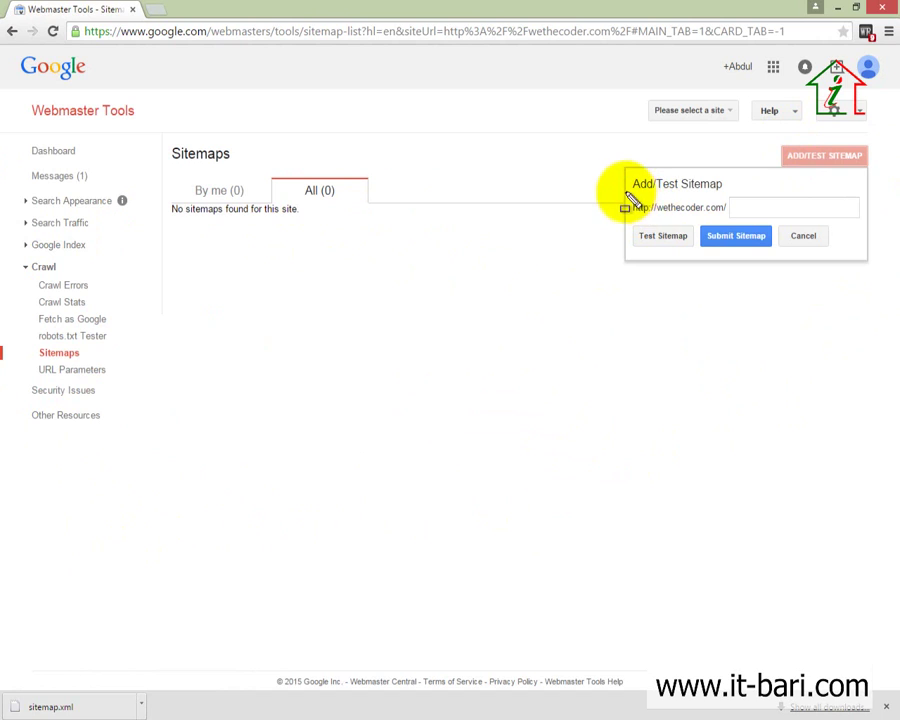
drag(628, 195, 736, 222)
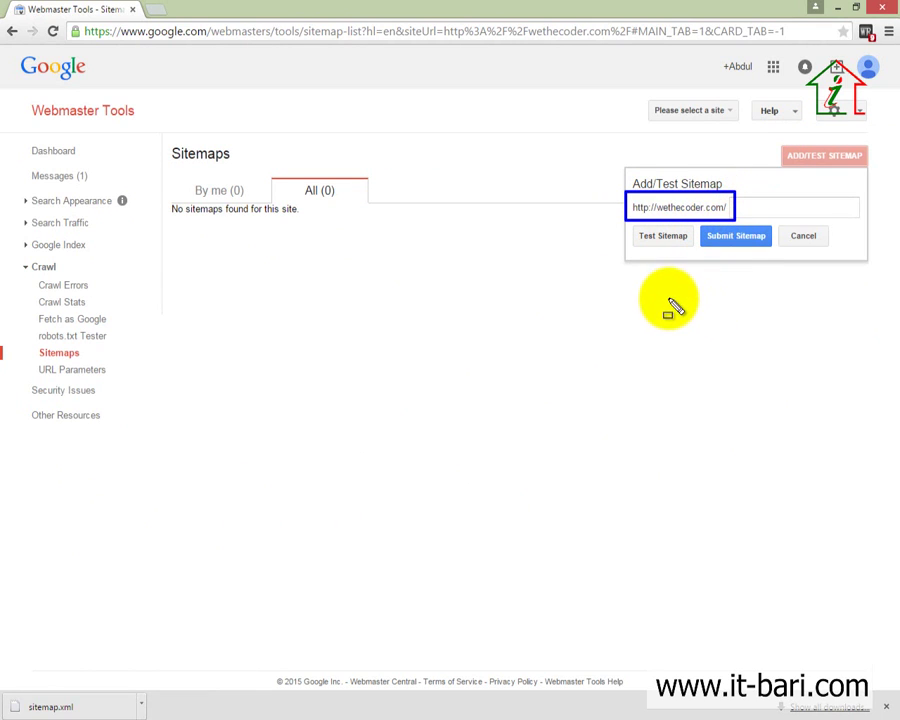
click(755, 205)
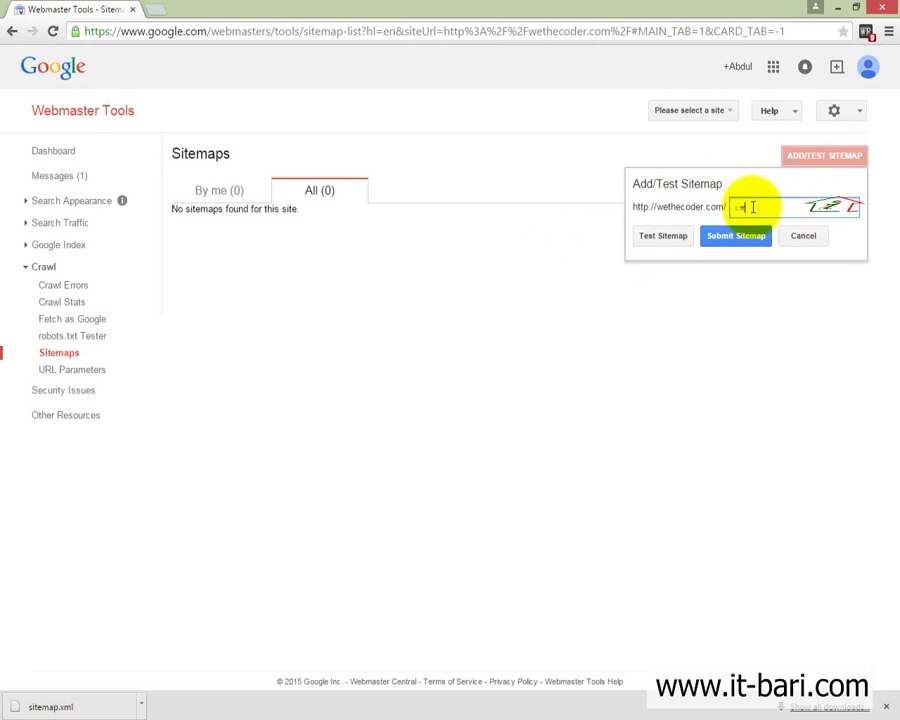
key(super+space)
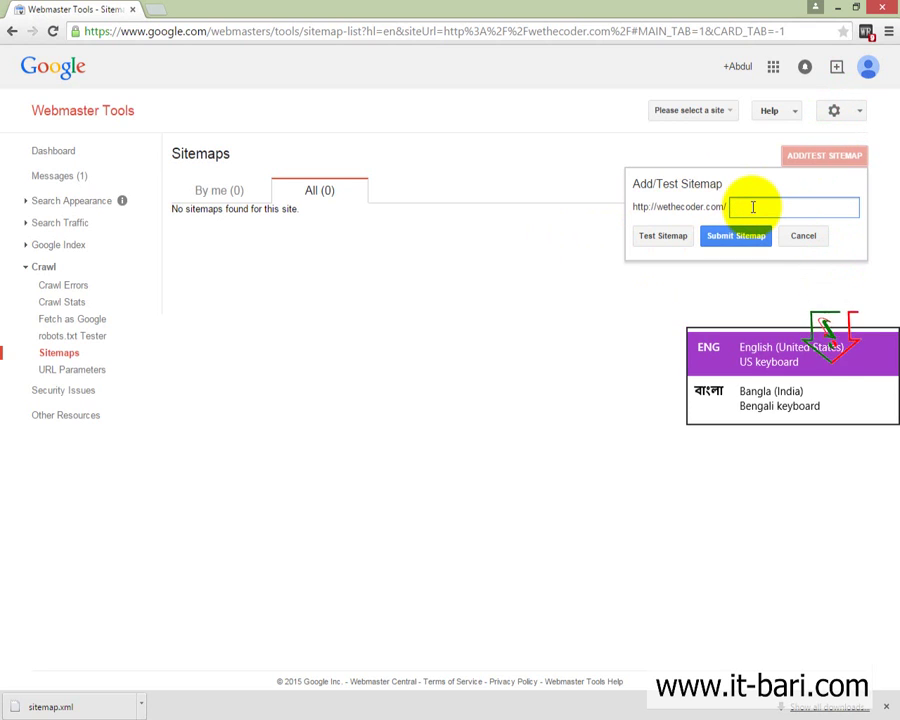
text(site)
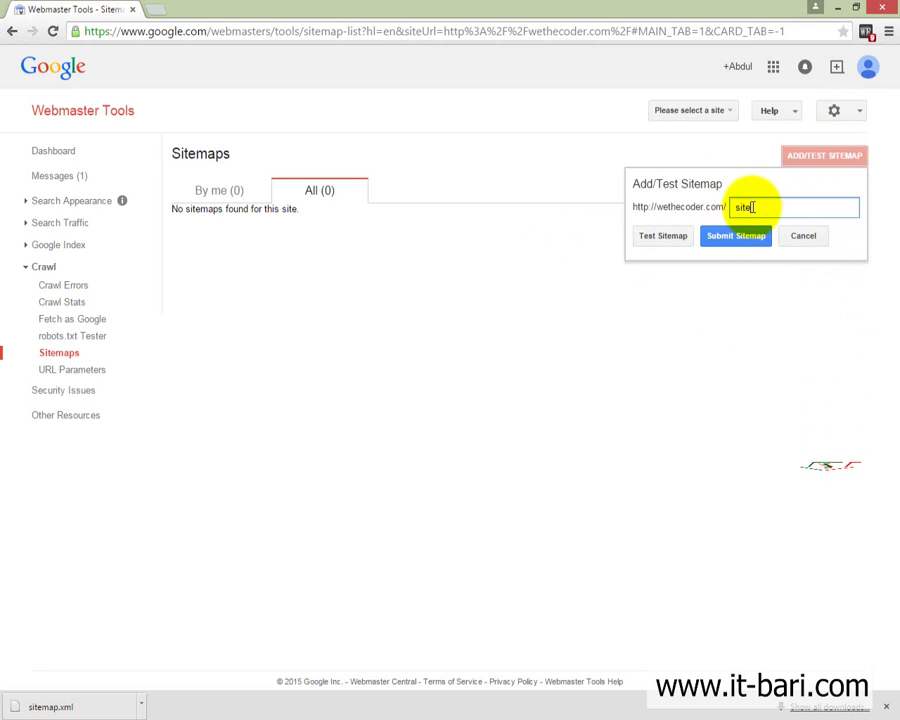
text(map.xml)
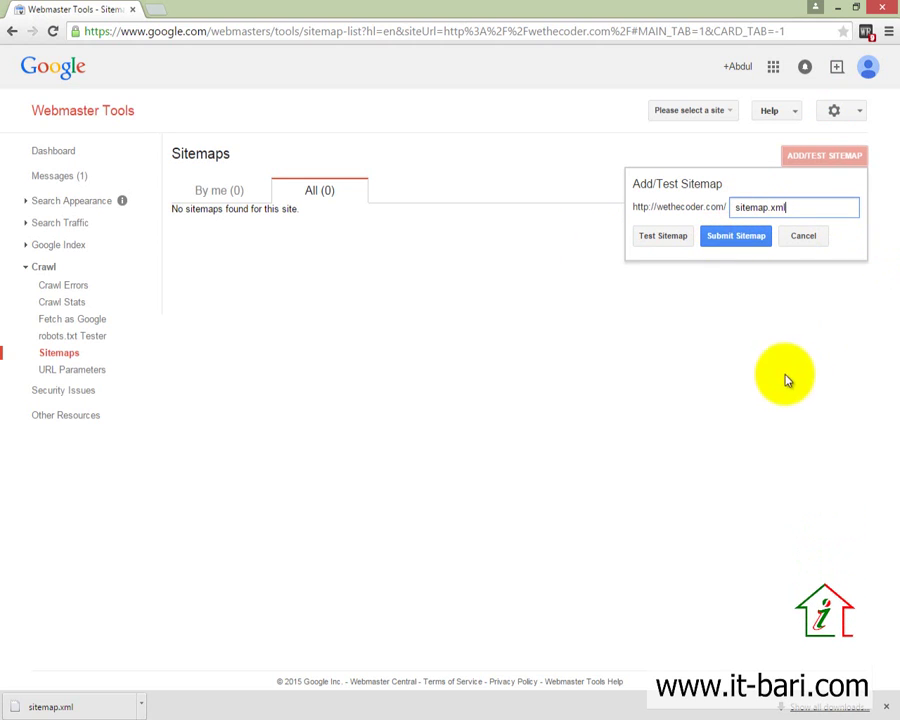
click(730, 236)
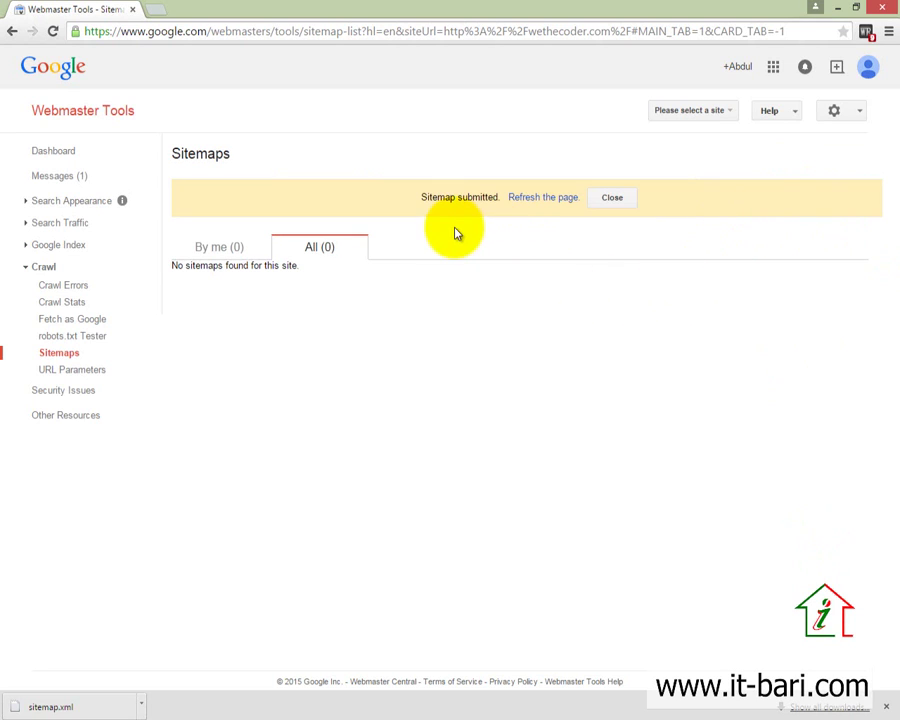
Refresh the wethecoder.com Sitemaps page to load the newly submitted sitemap
drag(411, 197, 482, 204)
click(497, 228)
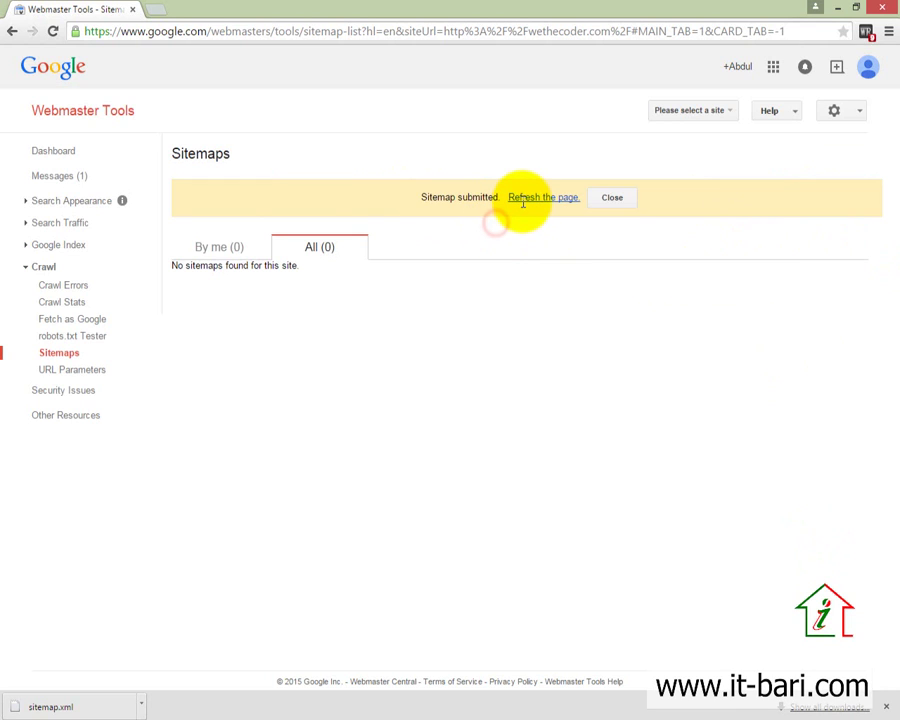
click(522, 199)
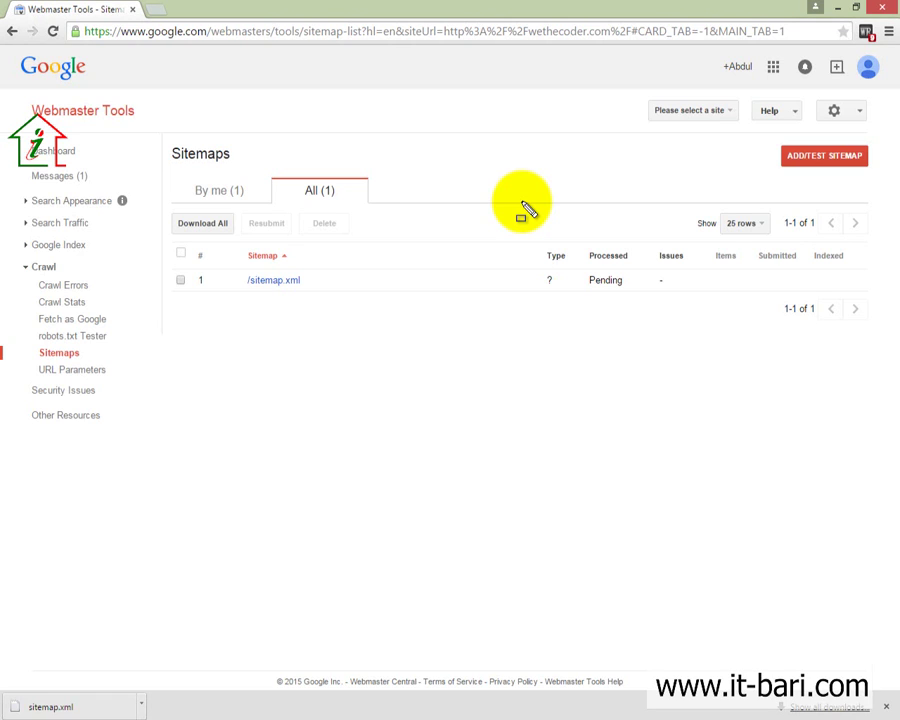
Examine the /sitemap.xml entry for wethecoder.com, especially its Processed, Submitted and Indexed columns
mouse_move(166, 259)
mouse_down()
mouse_move(734, 357)
mouse_move(898, 330)
mouse_move(894, 337)
mouse_move(898, 326)
mouse_up()
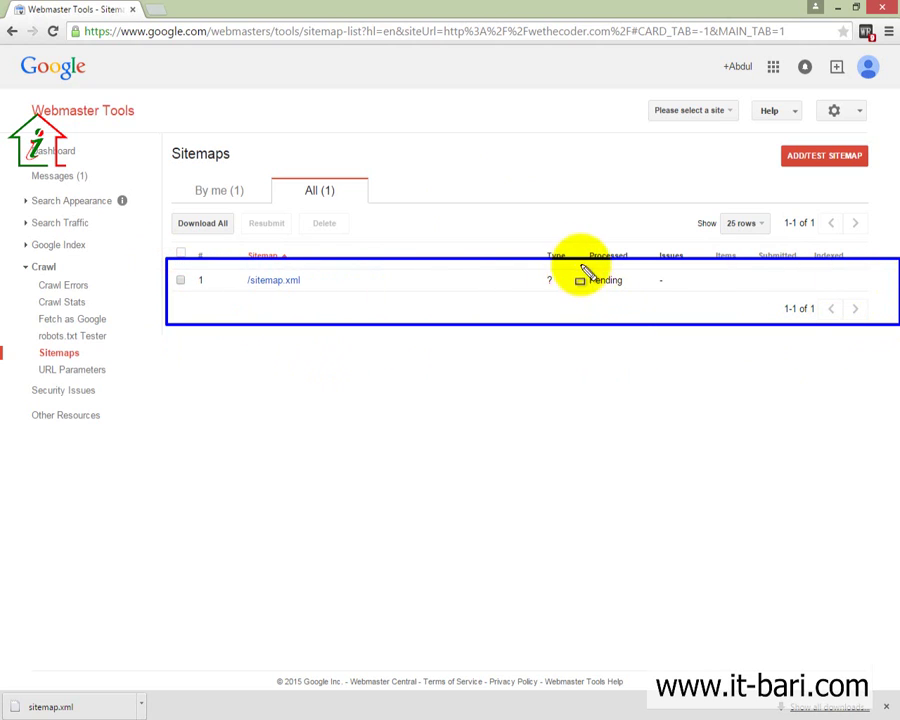
drag(580, 266, 634, 298)
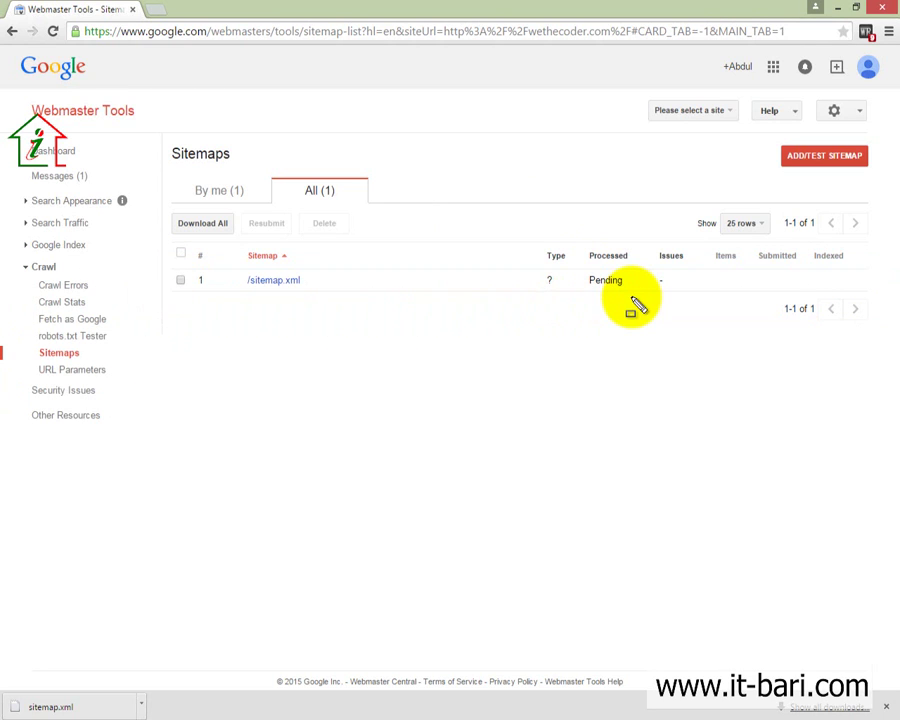
mouse_move(700, 241)
mouse_down()
mouse_move(838, 318)
mouse_move(878, 298)
mouse_move(880, 312)
mouse_up()
mouse_move(755, 259)
mouse_down()
mouse_move(778, 293)
mouse_move(806, 300)
mouse_up()
key(Escape)
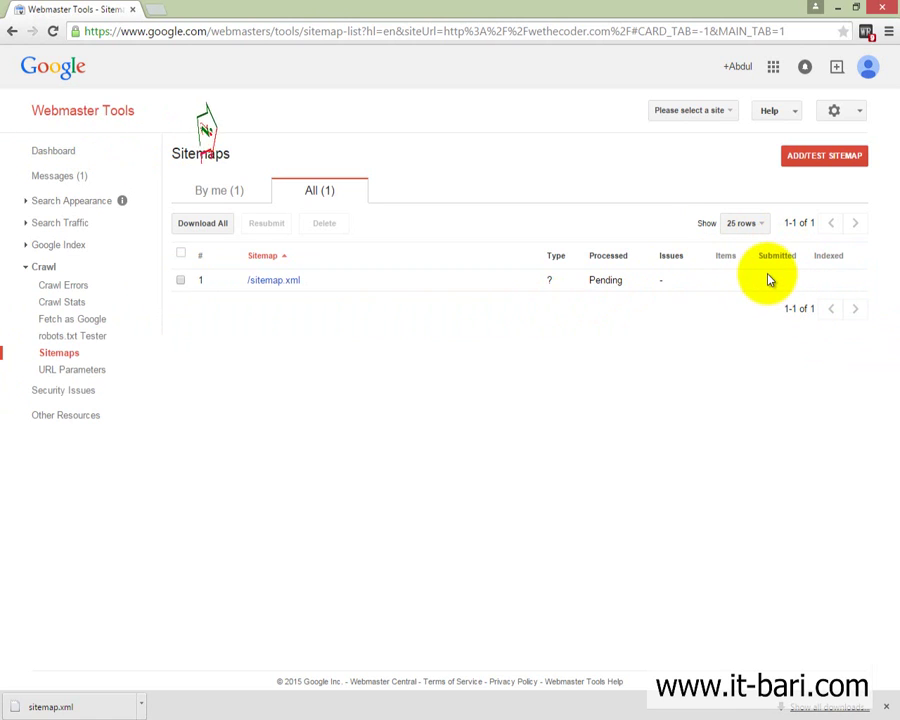
drag(816, 256, 840, 256)
click(847, 263)
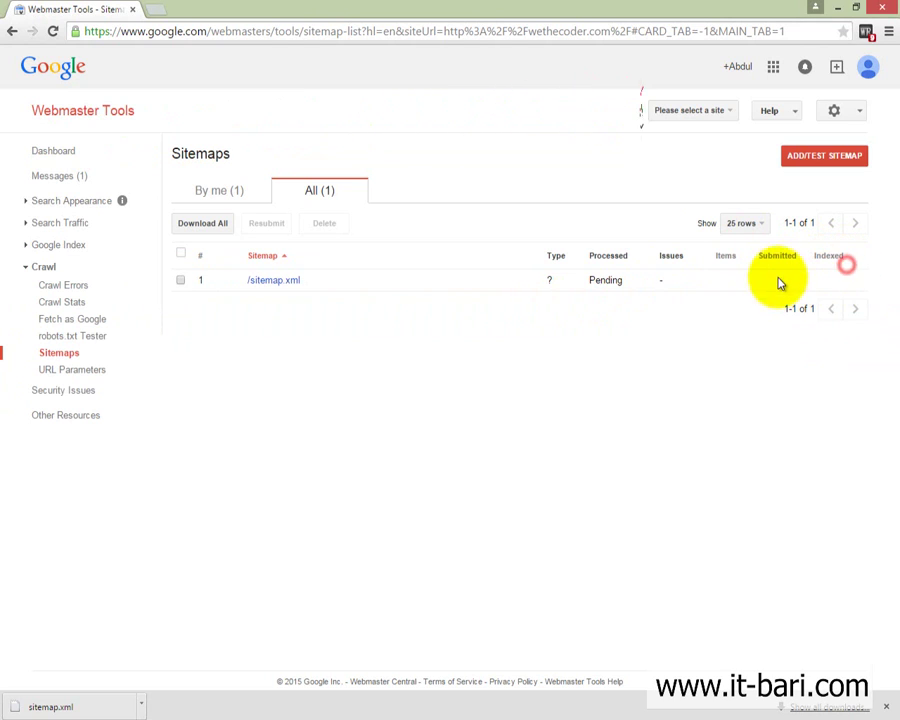
drag(757, 256, 816, 267)
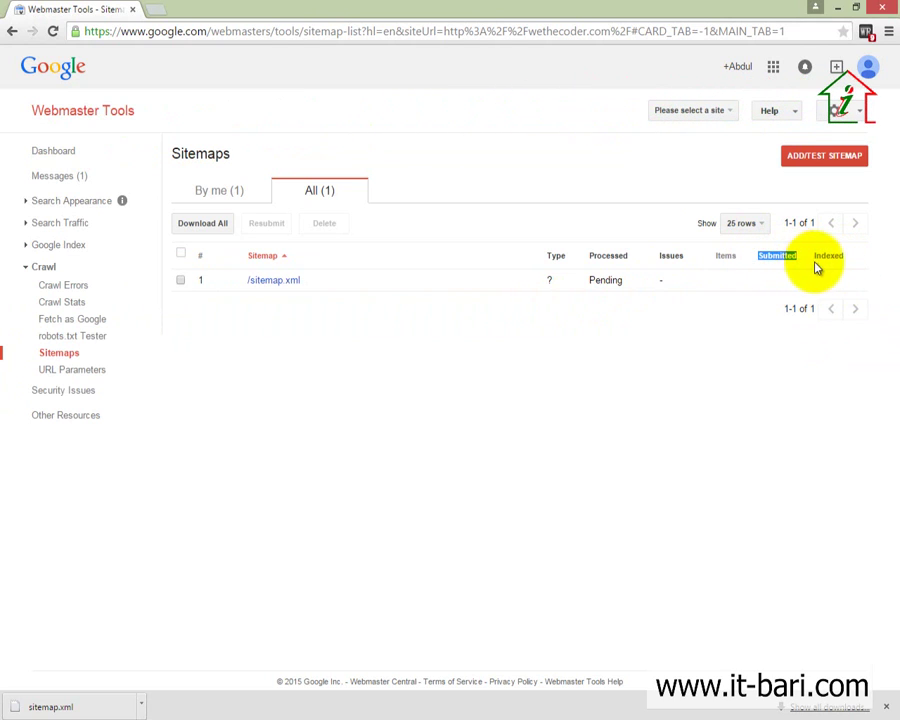
double_click(815, 257)
click(856, 287)
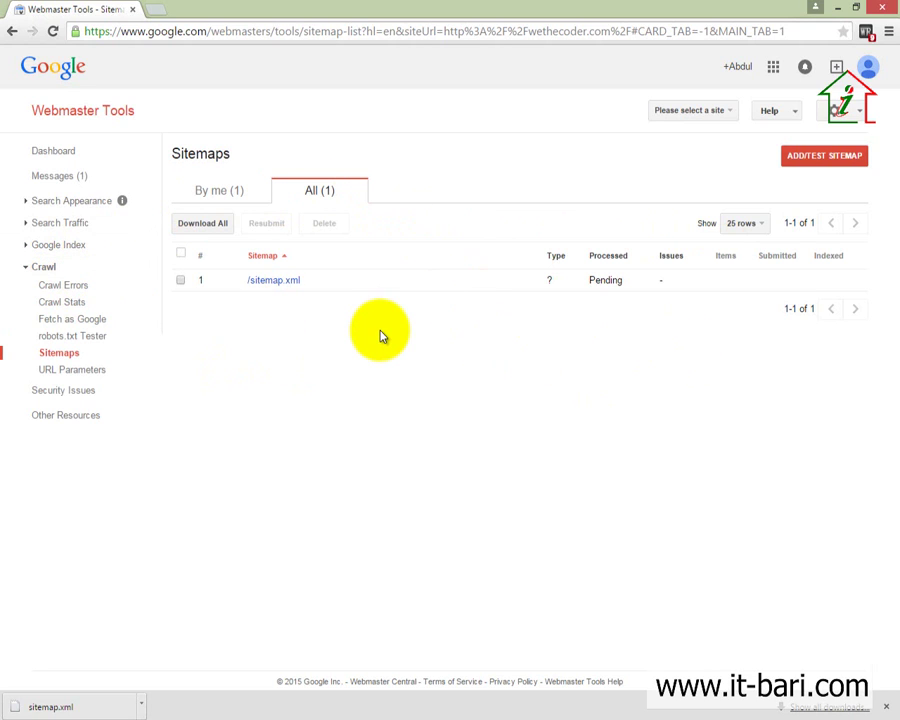
Show only the sitemaps submitted by this account and open the details of /sitemap.xml
click(216, 193)
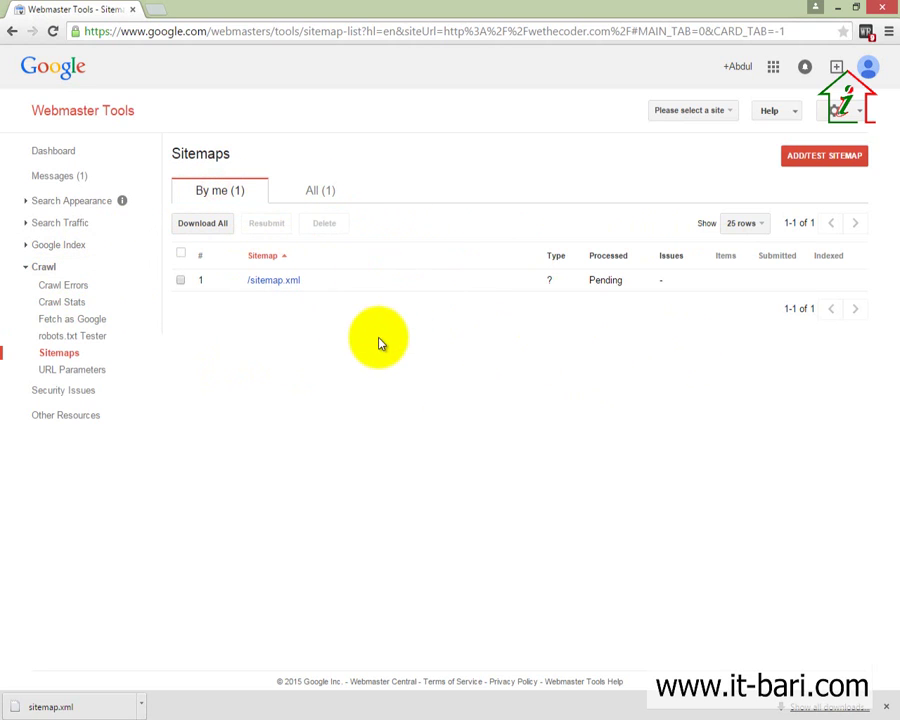
click(276, 285)
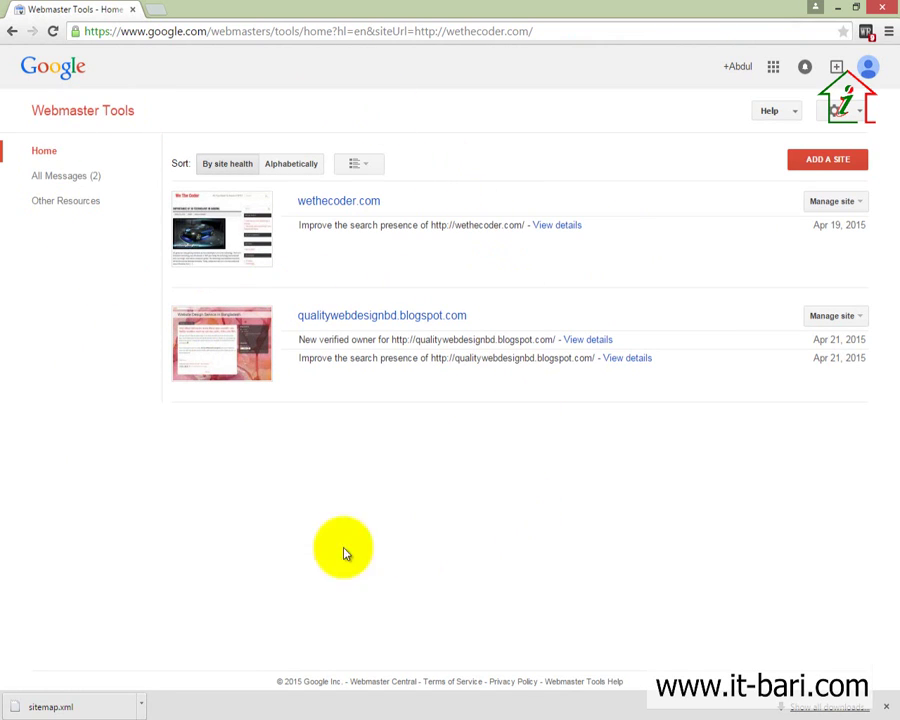
Submit sitemap.xml for qualitywebdesignbd.blogspot.com and refresh its Sitemaps page
click(411, 318)
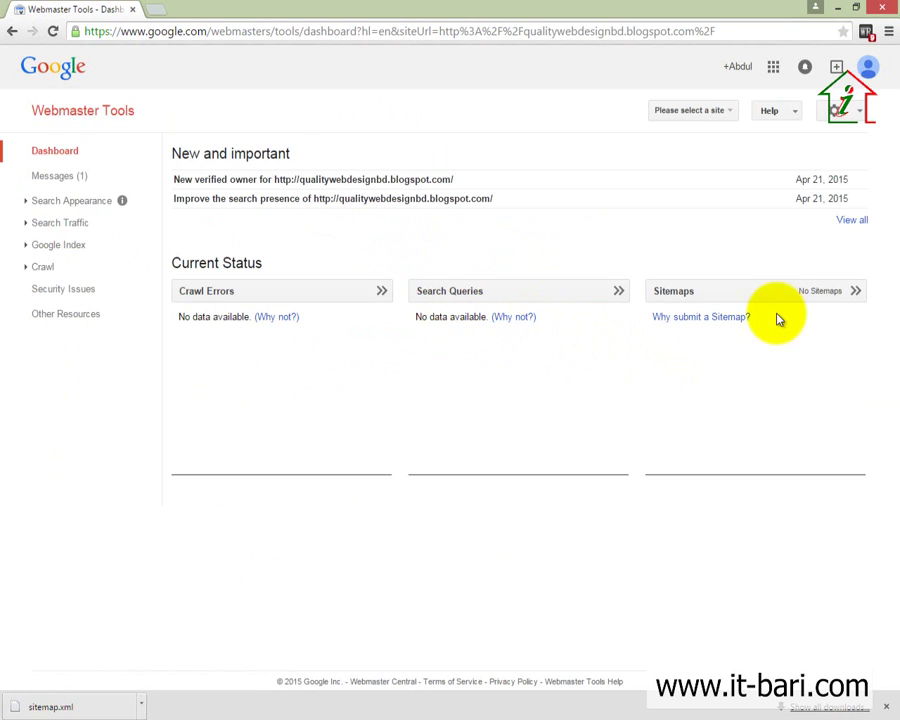
click(820, 303)
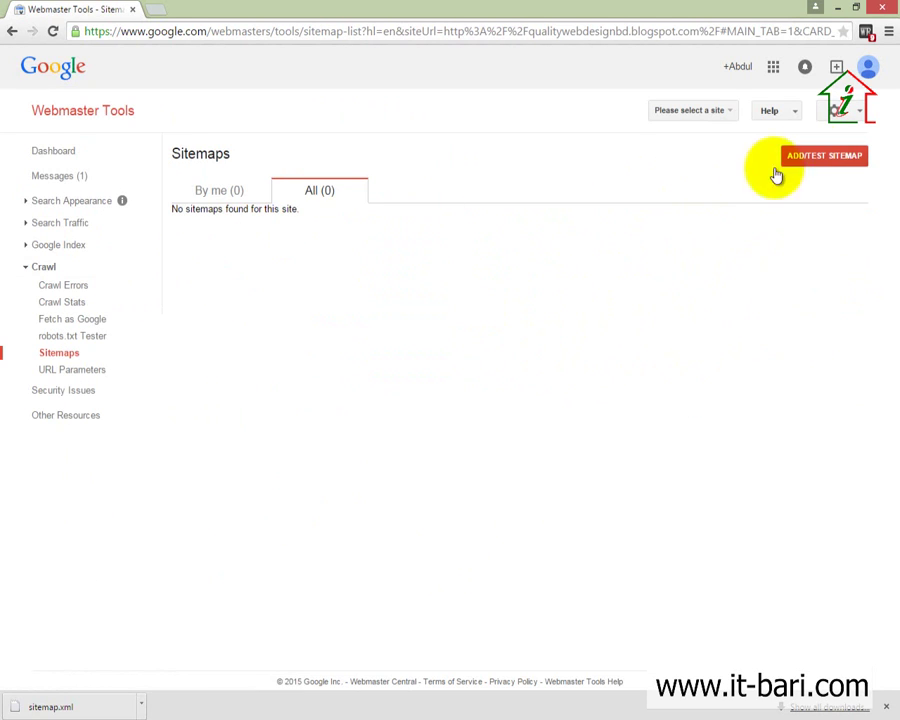
click(820, 160)
click(750, 206)
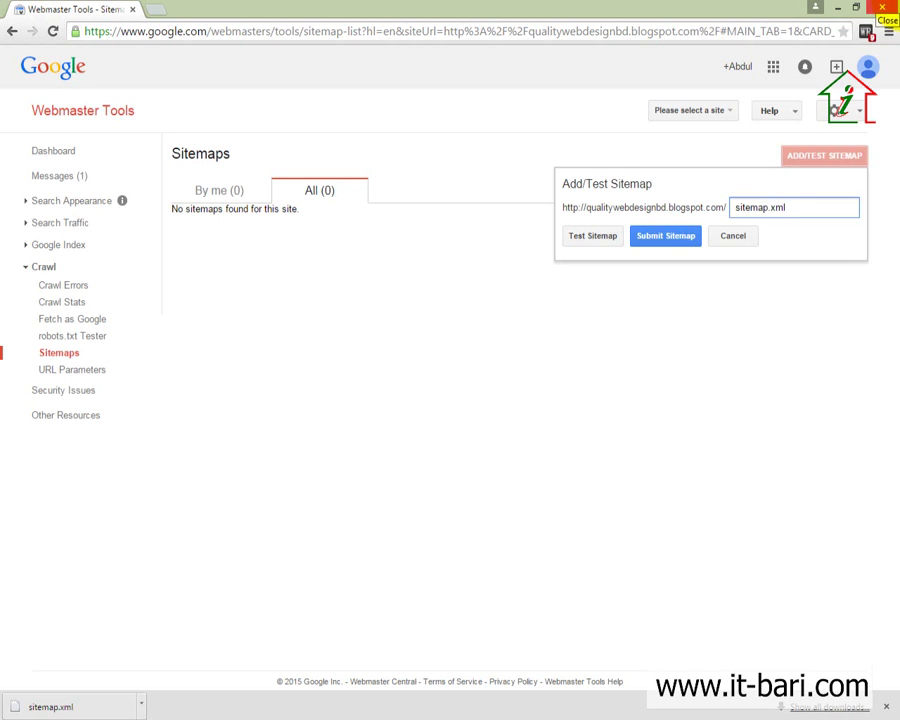
click(665, 240)
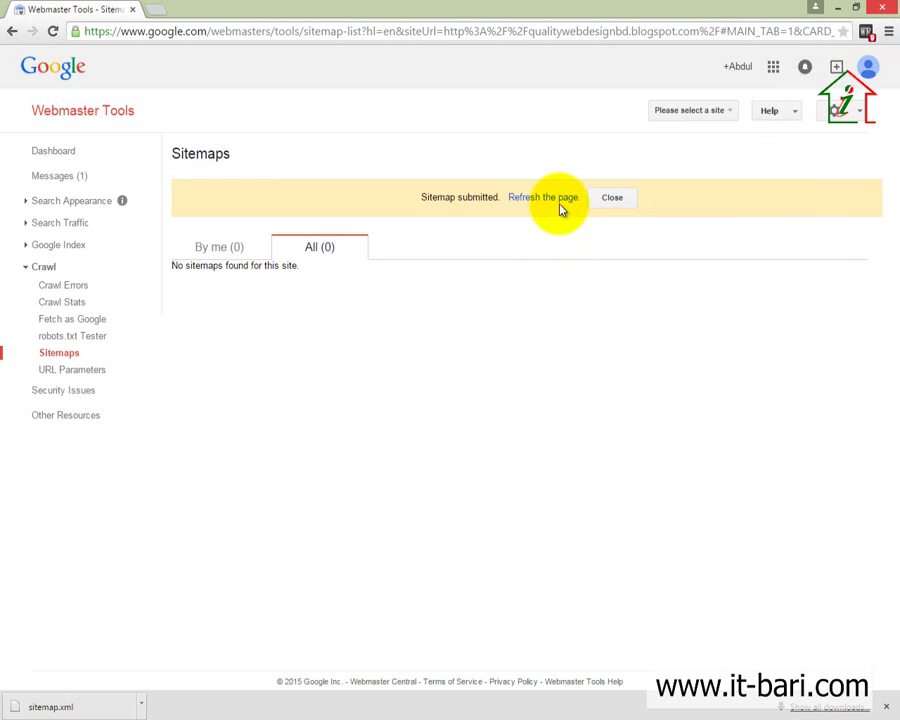
click(559, 207)
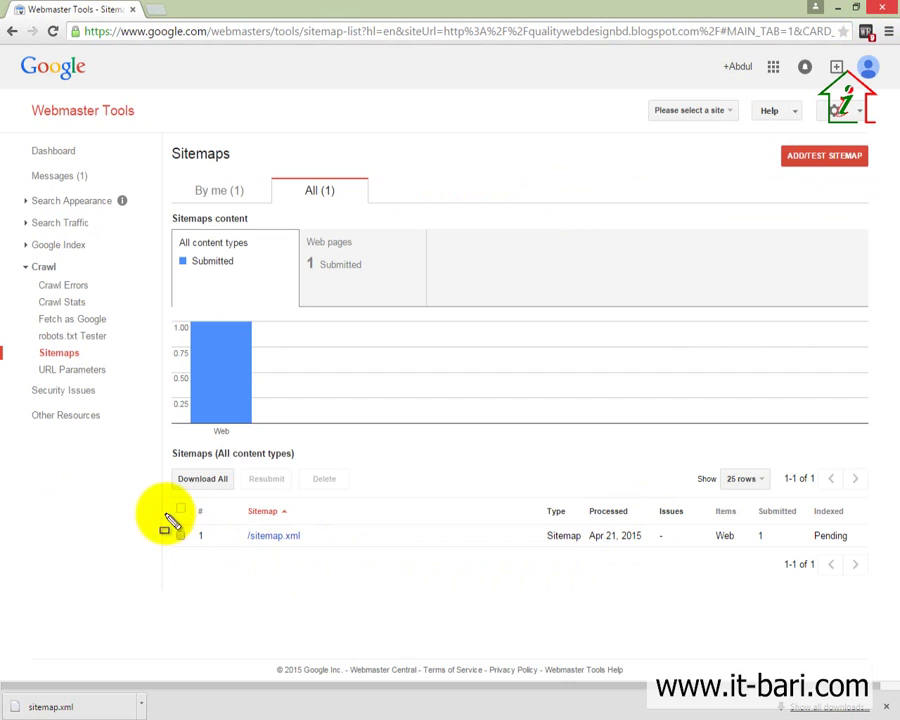
Examine the blog's sitemap entry, its Submitted and Indexed columns, and the Sitemaps content chart
drag(163, 509, 672, 540)
drag(746, 528, 884, 566)
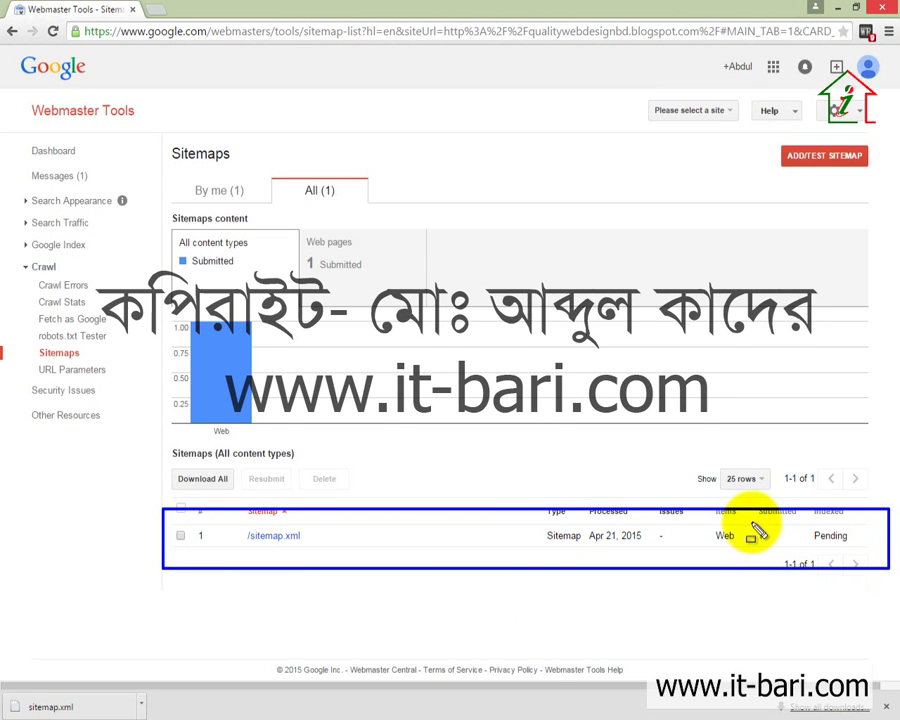
drag(746, 520, 784, 548)
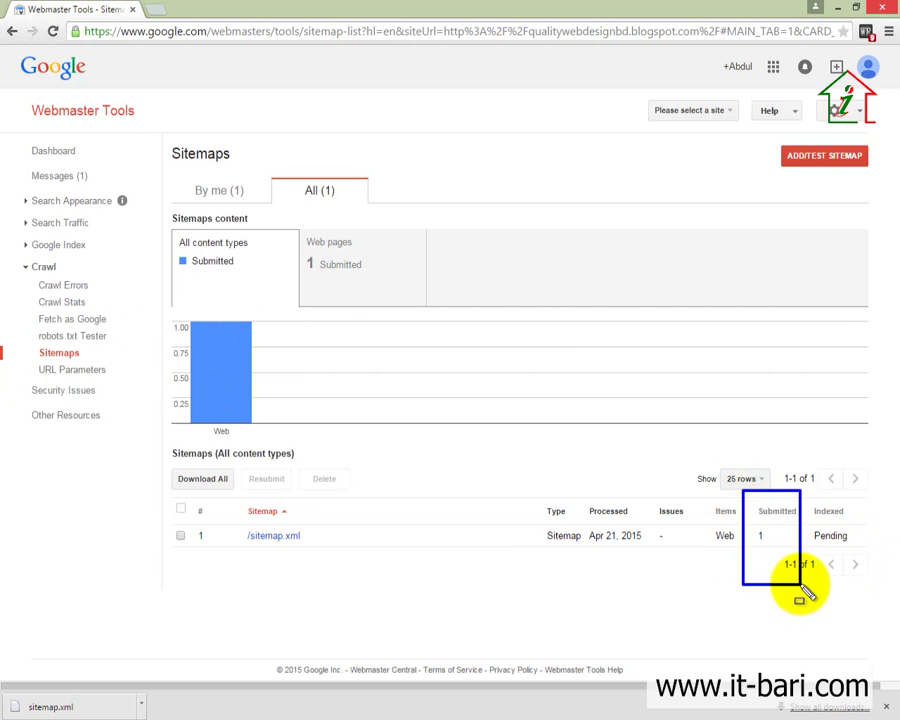
mouse_move(810, 490)
mouse_down()
mouse_move(856, 585)
mouse_move(876, 586)
mouse_up()
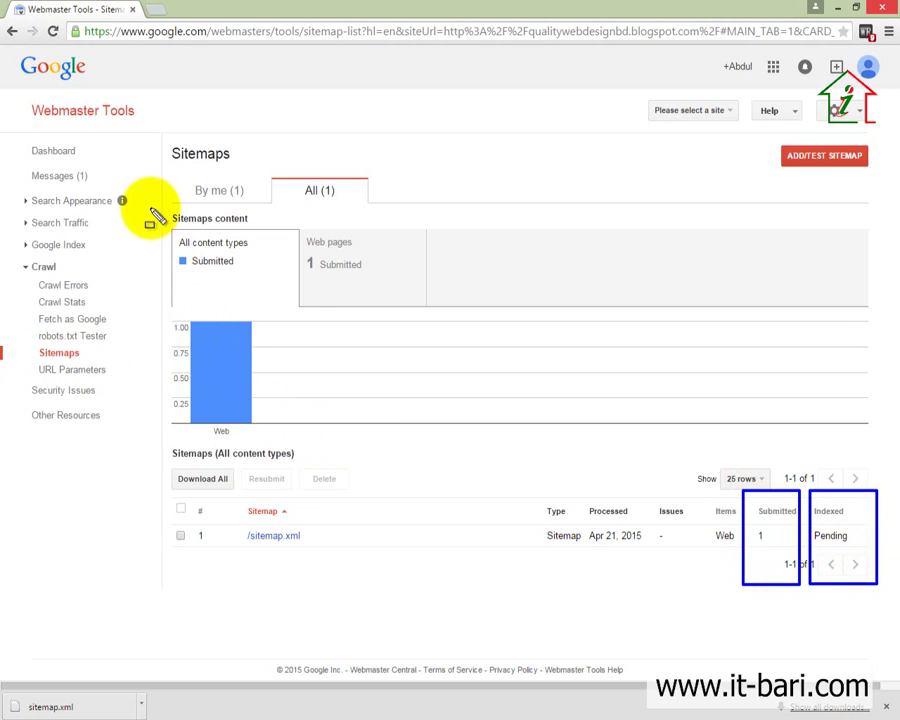
mouse_move(152, 210)
mouse_down()
mouse_move(628, 422)
mouse_move(893, 443)
mouse_up()
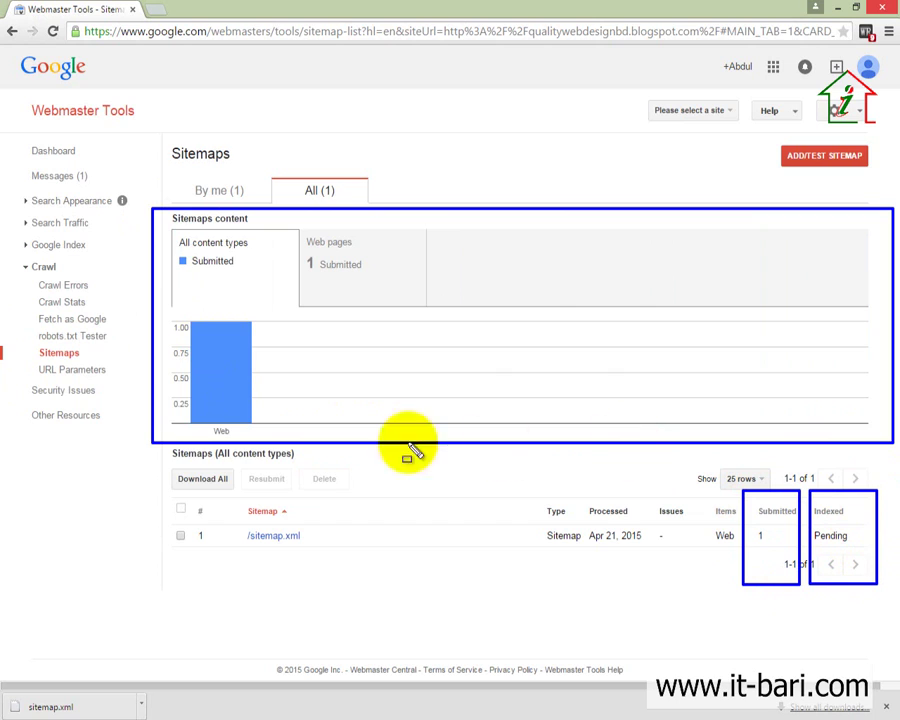
drag(168, 214, 183, 268)
drag(218, 345, 296, 436)
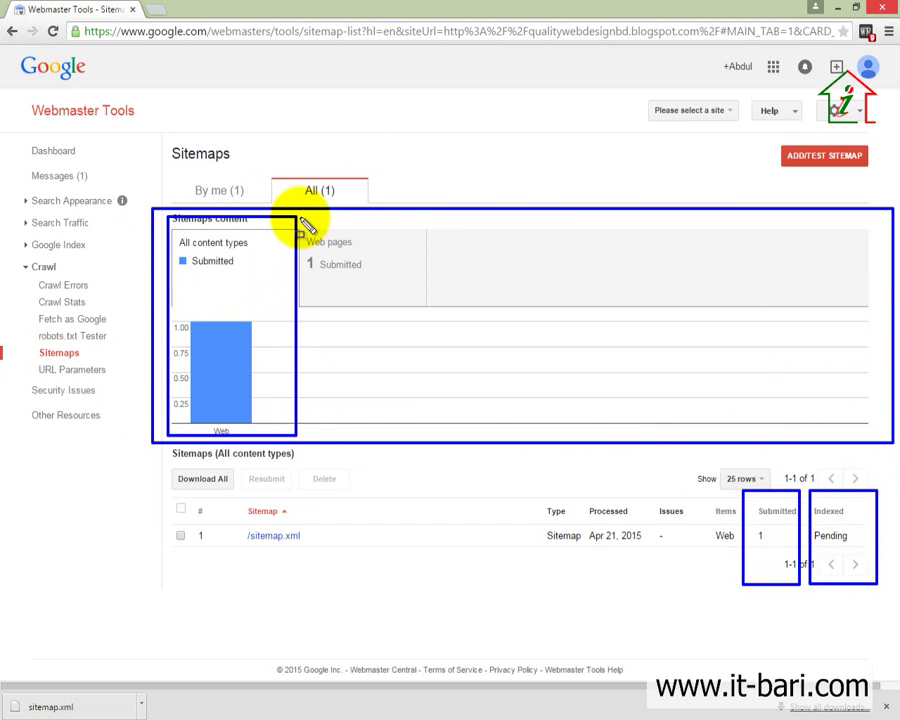
mouse_move(300, 217)
mouse_down()
mouse_move(378, 346)
mouse_move(477, 433)
mouse_up()
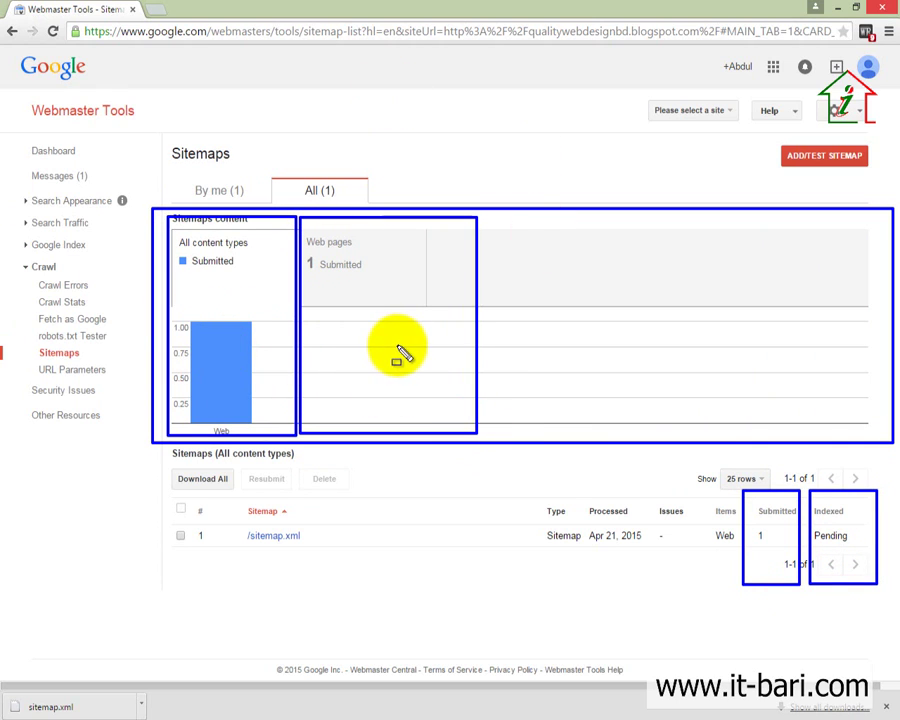
key(ctrl+z)
key(ctrl+z)
key(ctrl+z)
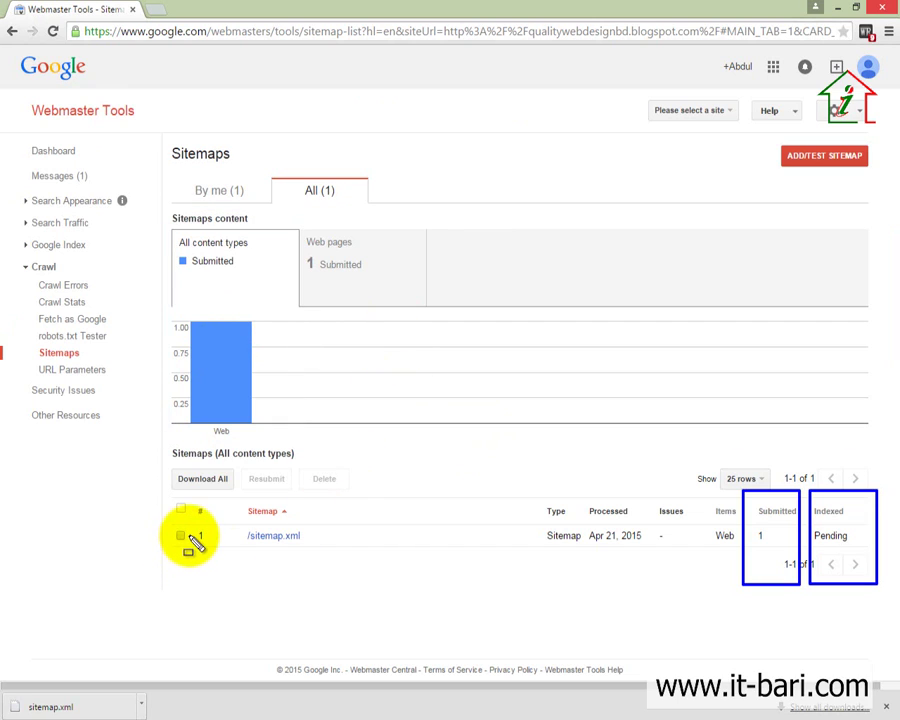
key(ctrl+z)
key(ctrl+z)
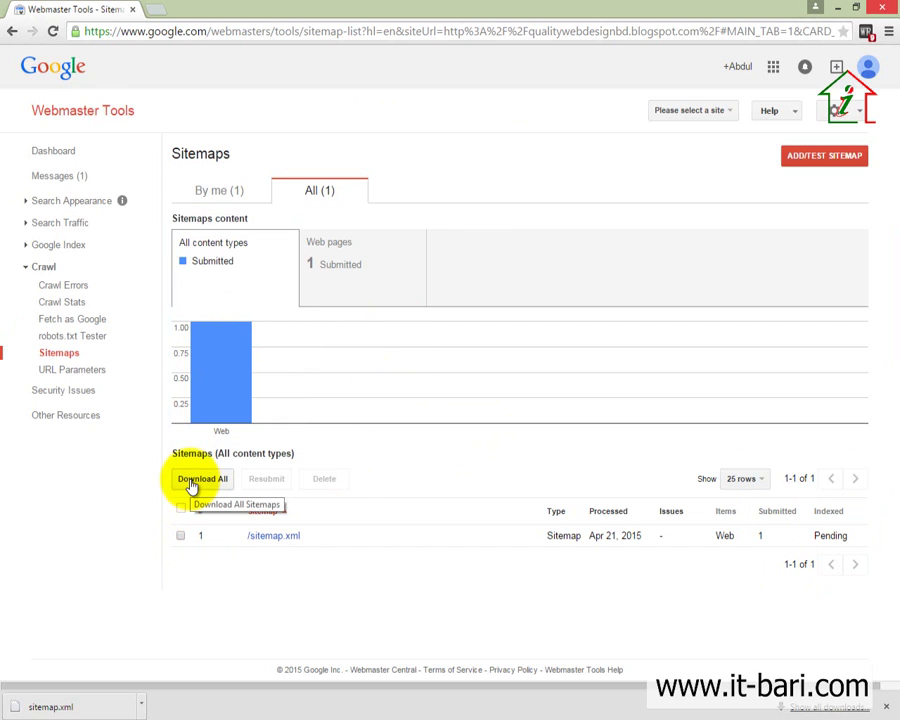